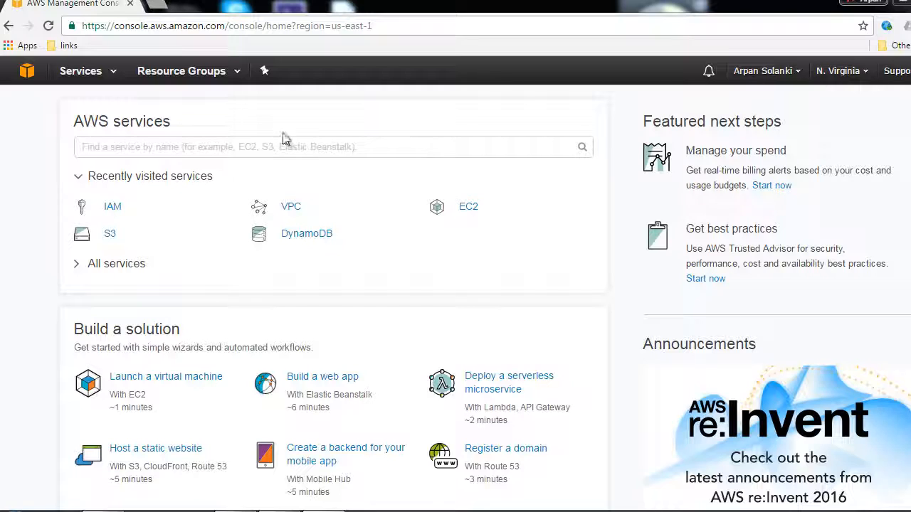
# Open the Lambda service and start a new function from the Blank Function blueprint
pyautogui.click(78, 75)
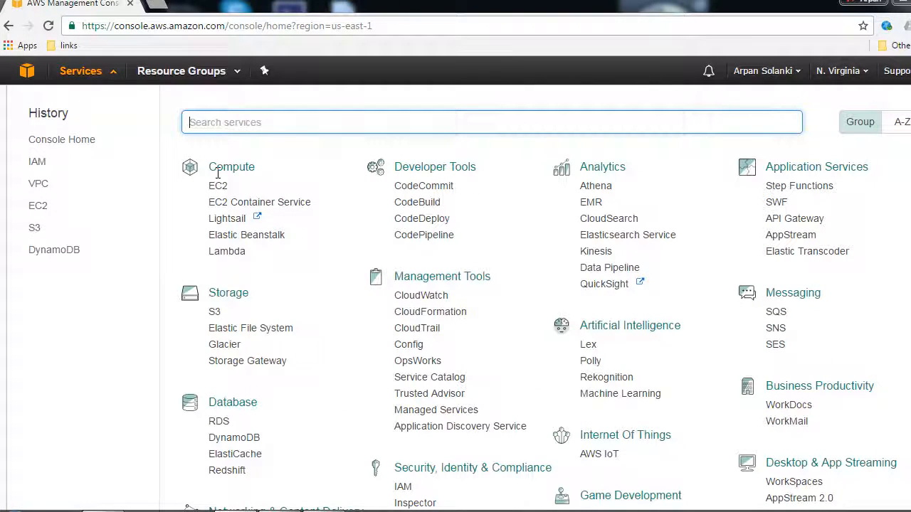
pyautogui.click(228, 253)
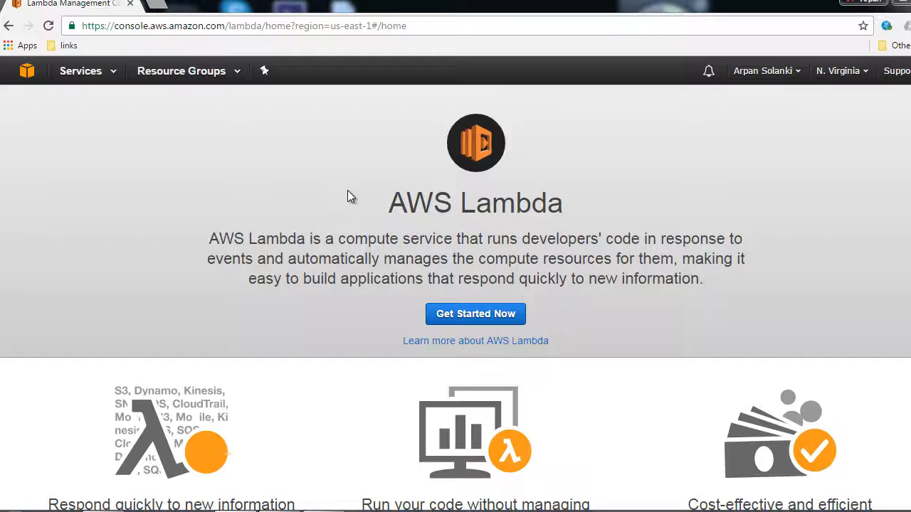
pyautogui.click(478, 322)
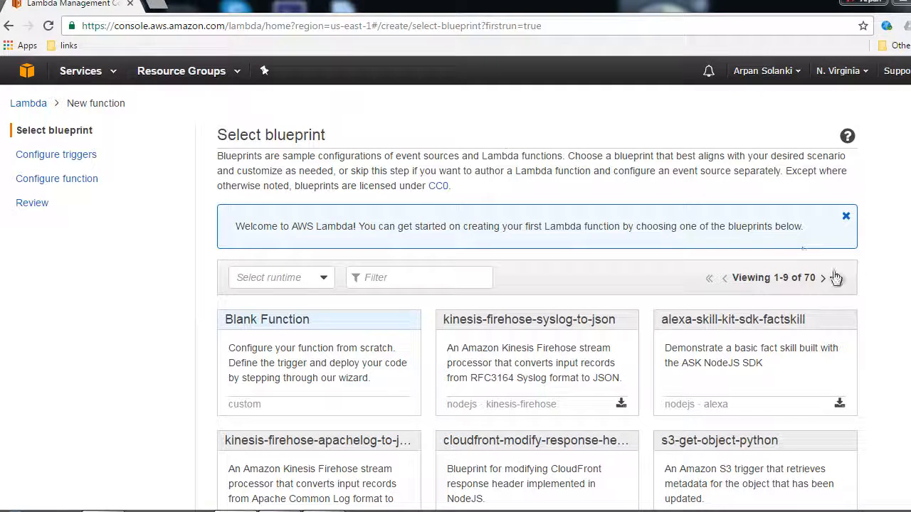
pyautogui.click(280, 320)
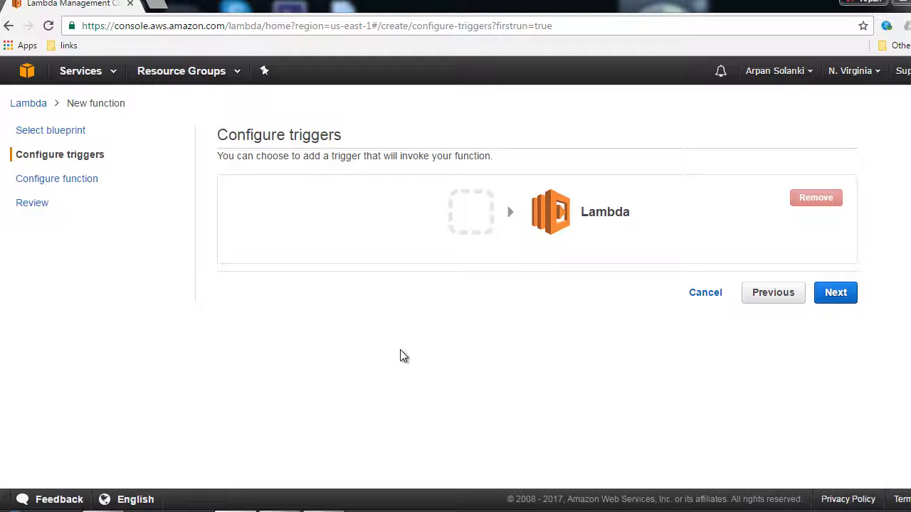
# Look through the available trigger integrations and proceed to the function configuration without adding a trigger
pyautogui.click(480, 221)
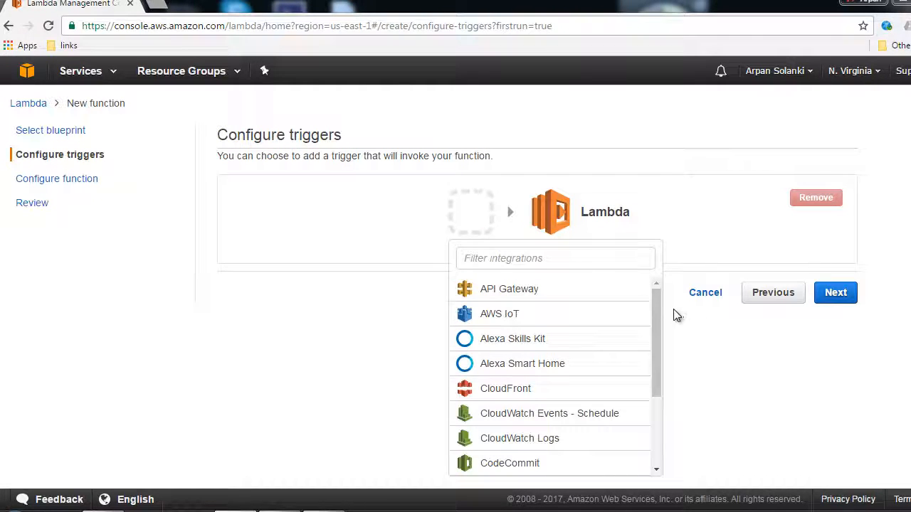
pyautogui.moveTo(659, 306); pyautogui.dragTo(661, 412)
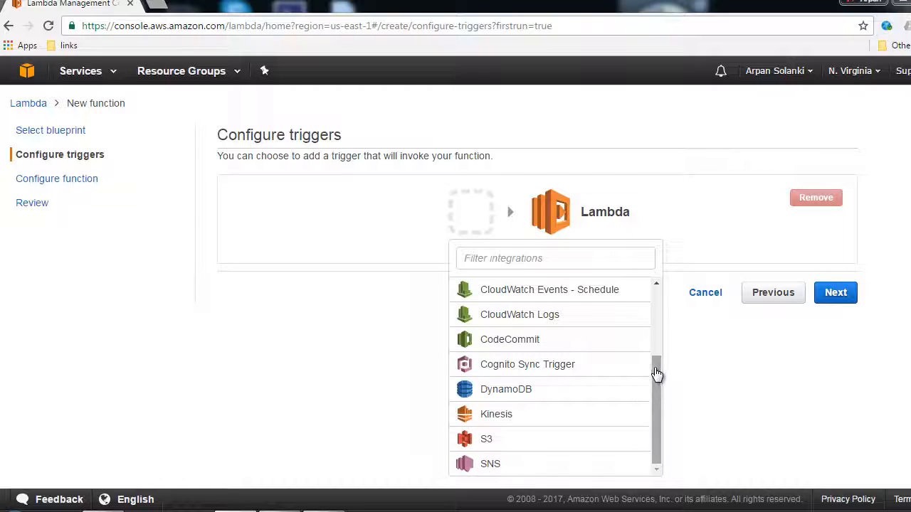
pyautogui.moveTo(656, 369); pyautogui.dragTo(652, 283)
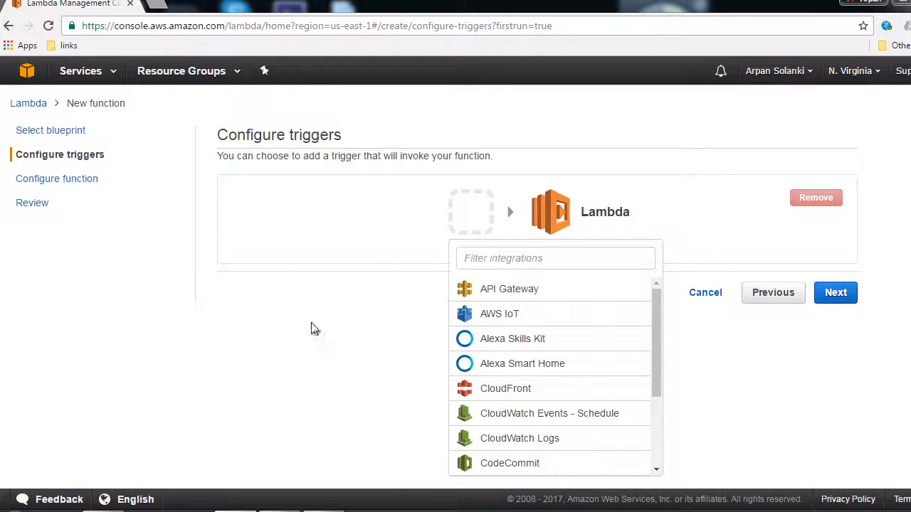
pyautogui.click(340, 349)
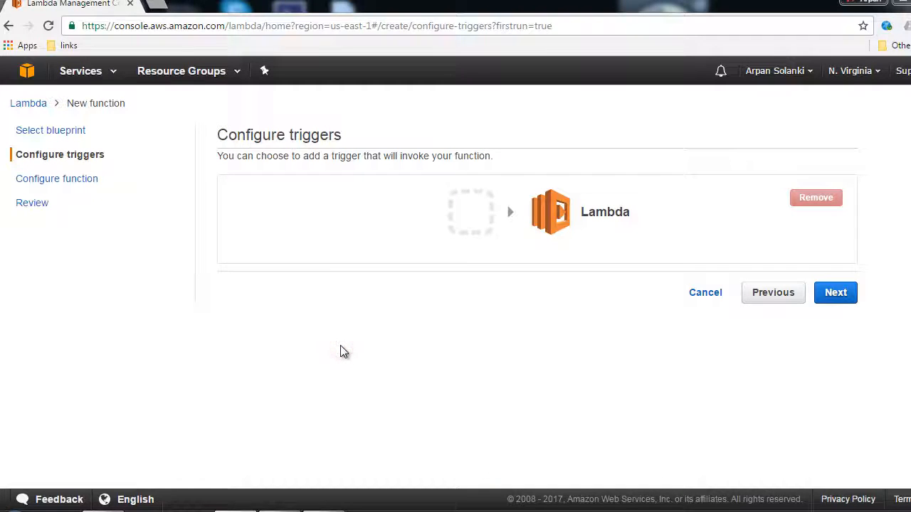
pyautogui.click(834, 293)
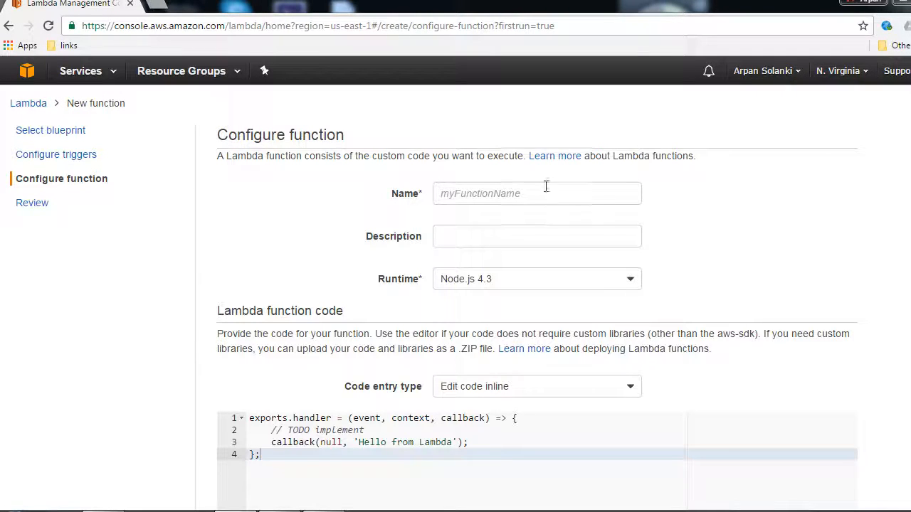
# Name the function HelloWorld and give it the description "Hello World of Lambda"
pyautogui.click(508, 200)
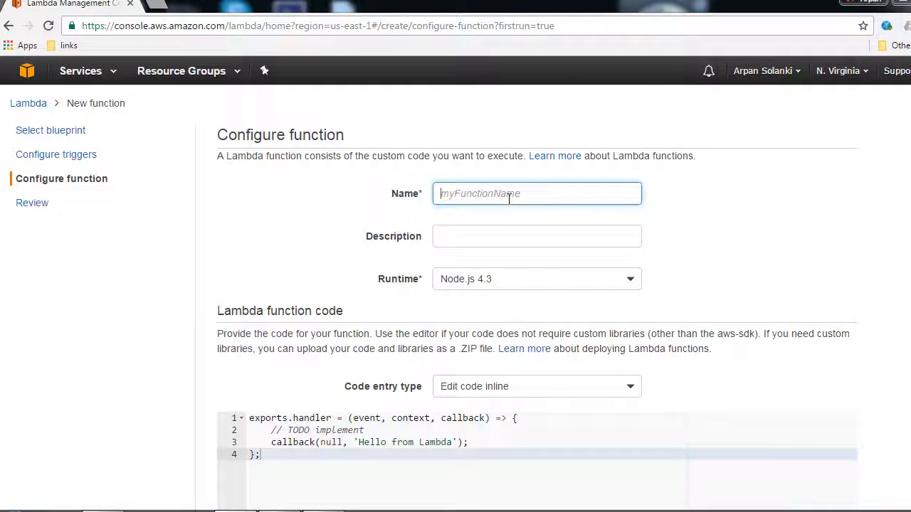
pyautogui.write('HelloWorld')
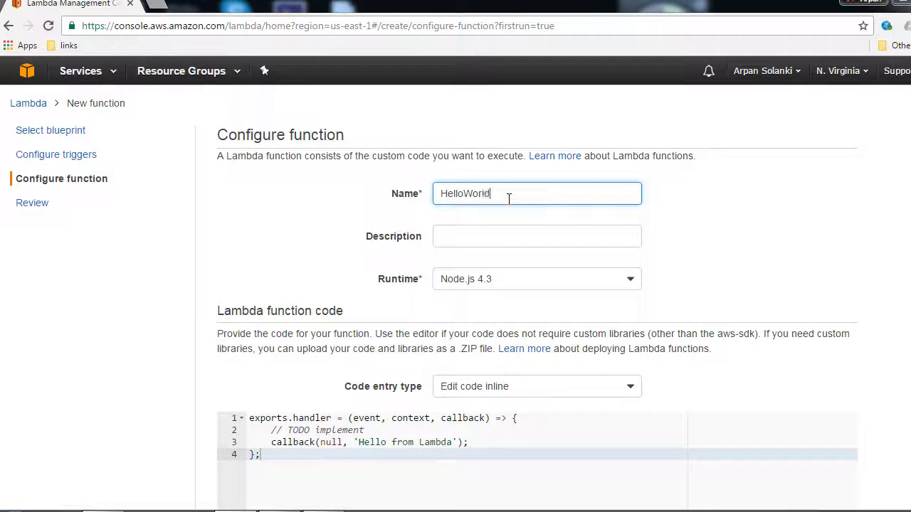
pyautogui.press('Tab')
pyautogui.write('Hel')
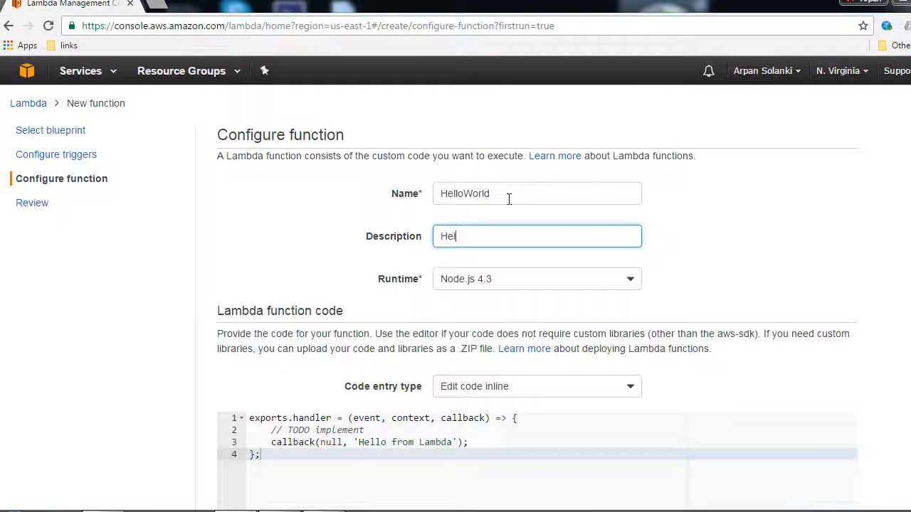
pyautogui.write('lo World of Lambda')
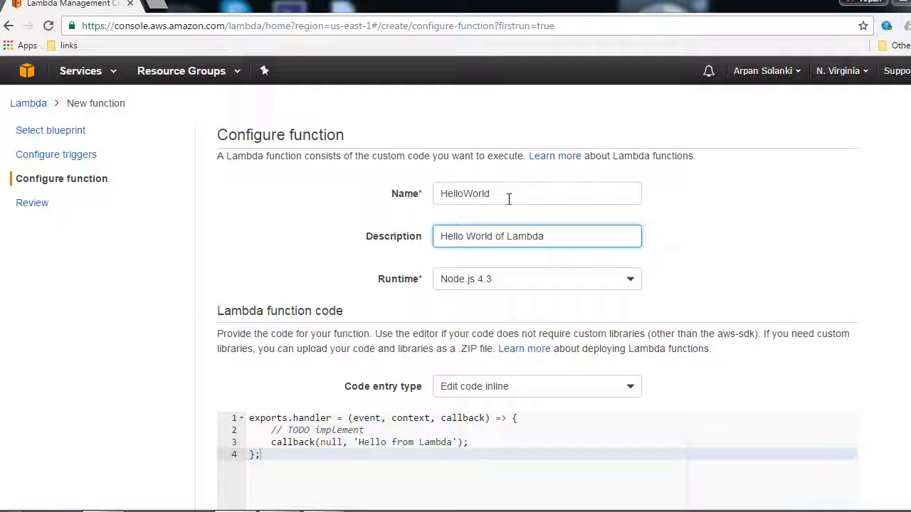
# Review the available runtimes and code entry types for the function
pyautogui.click(517, 284)
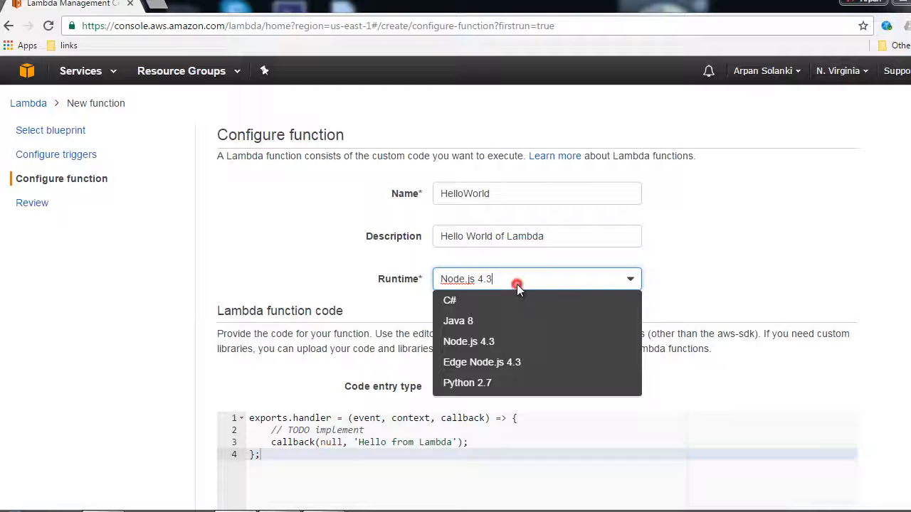
pyautogui.click(516, 284)
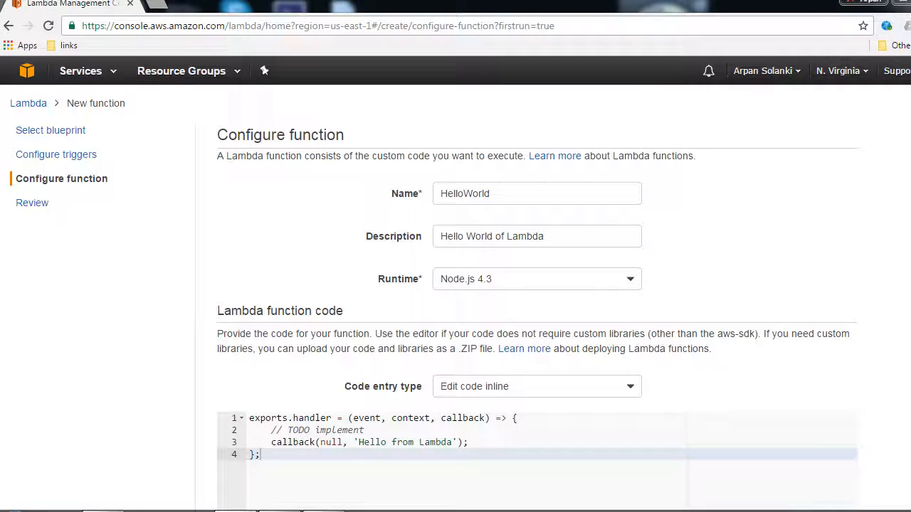
pyautogui.scroll(-2, 455, 285)
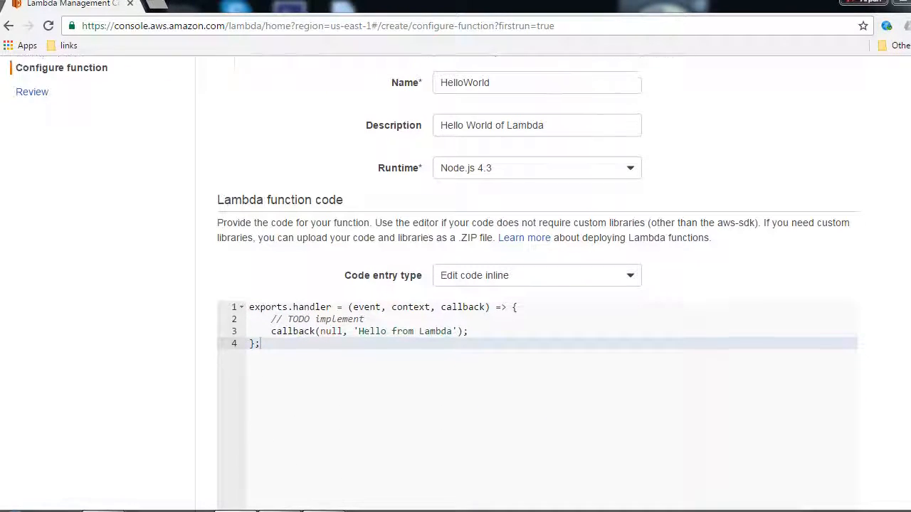
pyautogui.scroll(-1, 455, 284)
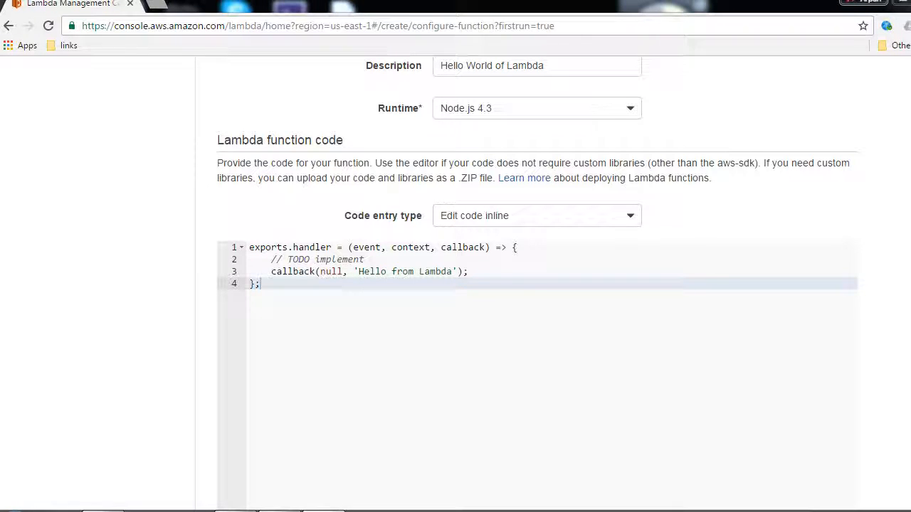
pyautogui.click(522, 216)
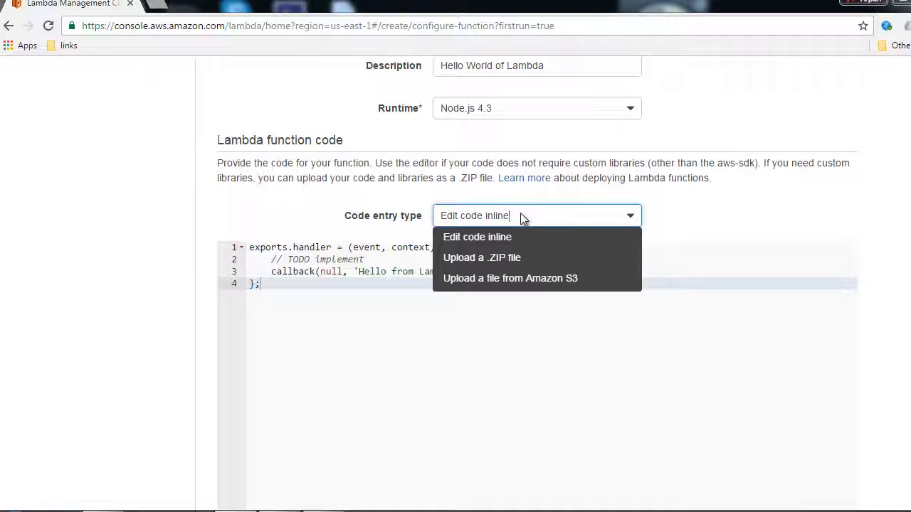
pyautogui.click(337, 302)
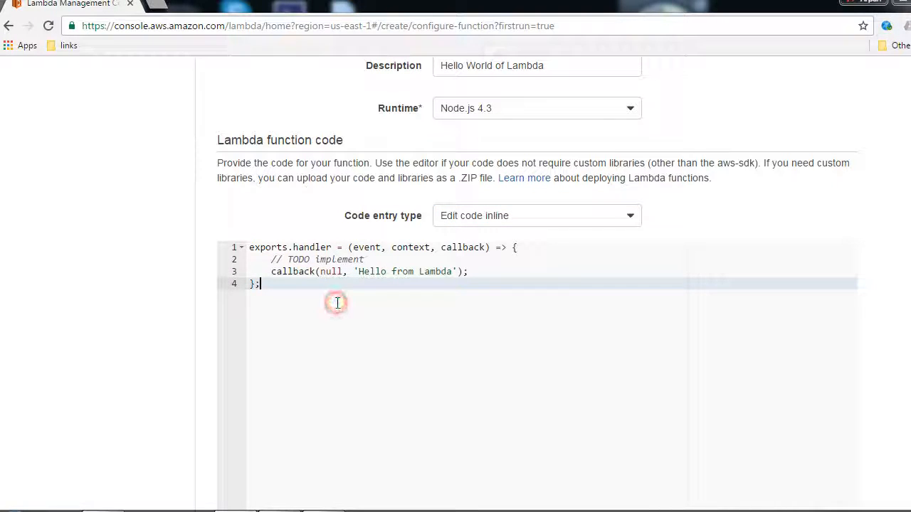
# Paste console.log('value1 =', event.key1); on a new line below the TODO comment and align its indentation with the callback line
pyautogui.click(391, 257)
pyautogui.press('Return')
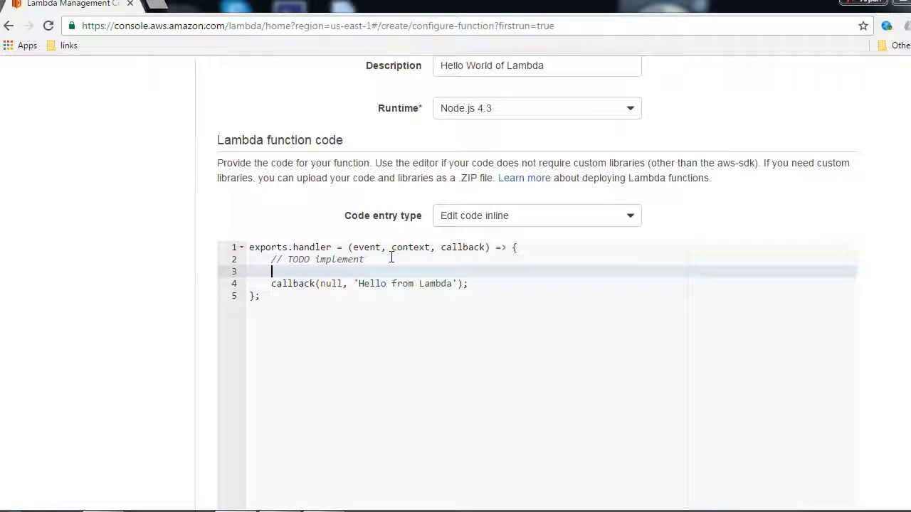
pyautogui.write("console.log('value1 =', event.key1);")
pyautogui.click(279, 272)
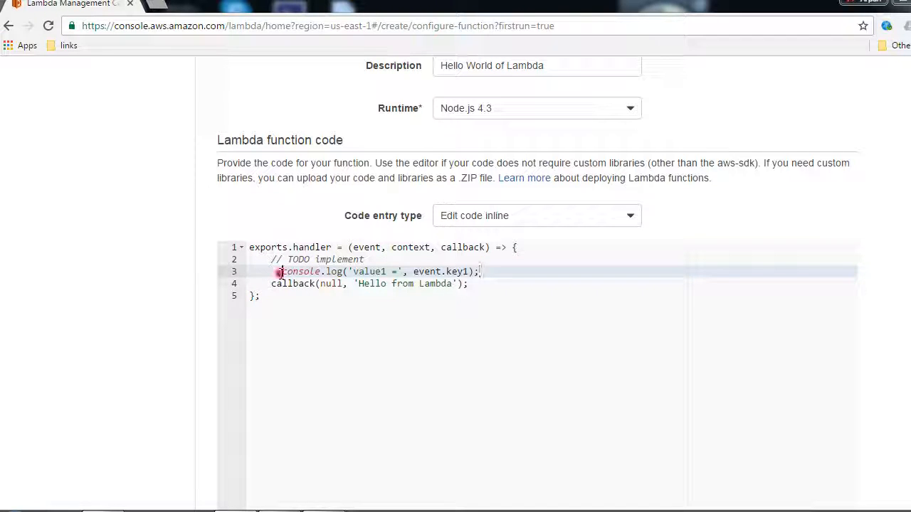
pyautogui.press('BackSpace')
pyautogui.press('BackSpace')
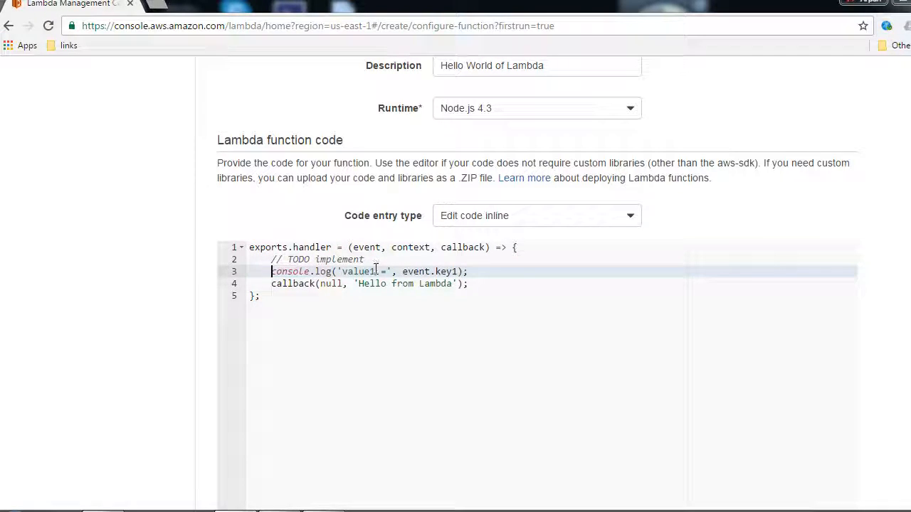
# Change the console.log arguments to the text 'Hello' and event.name
pyautogui.moveTo(387, 271); pyautogui.dragTo(343, 281)
pyautogui.write('Hellow')
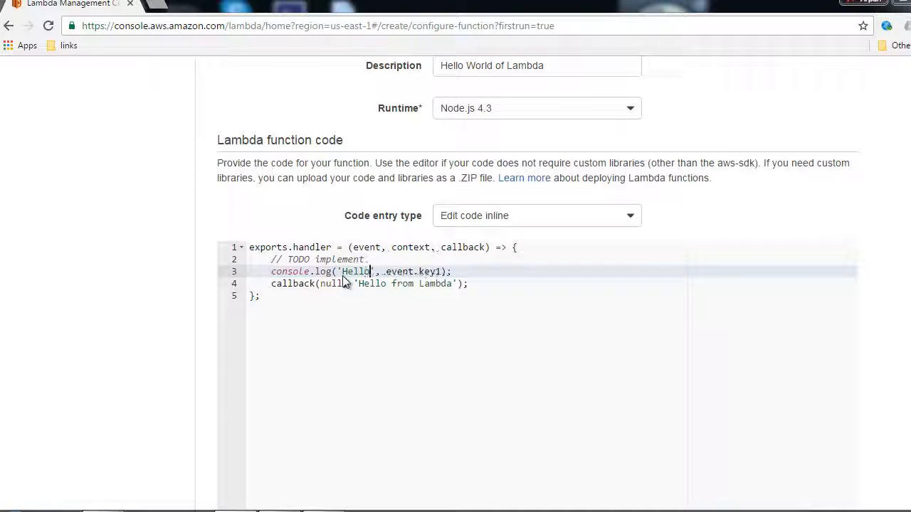
pyautogui.press('BackSpace')
pyautogui.doubleClick(423, 272)
pyautogui.write('name')
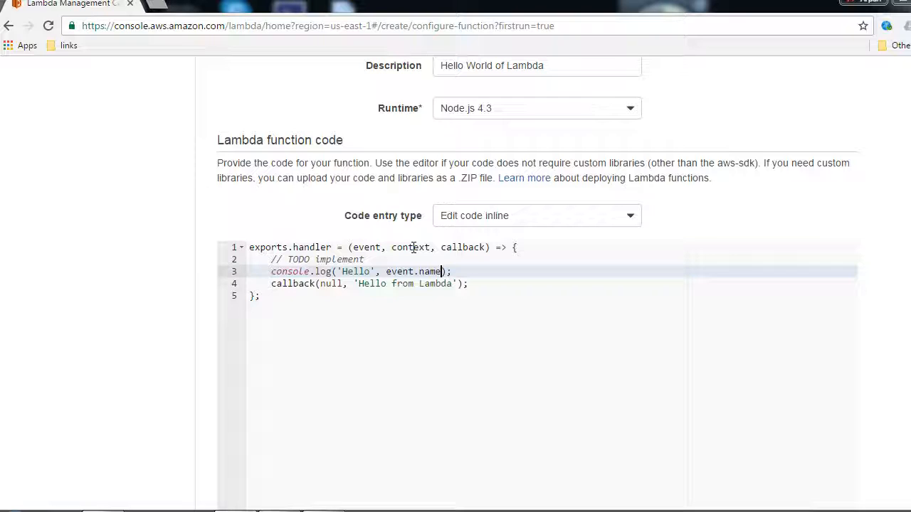
pyautogui.click(452, 247)
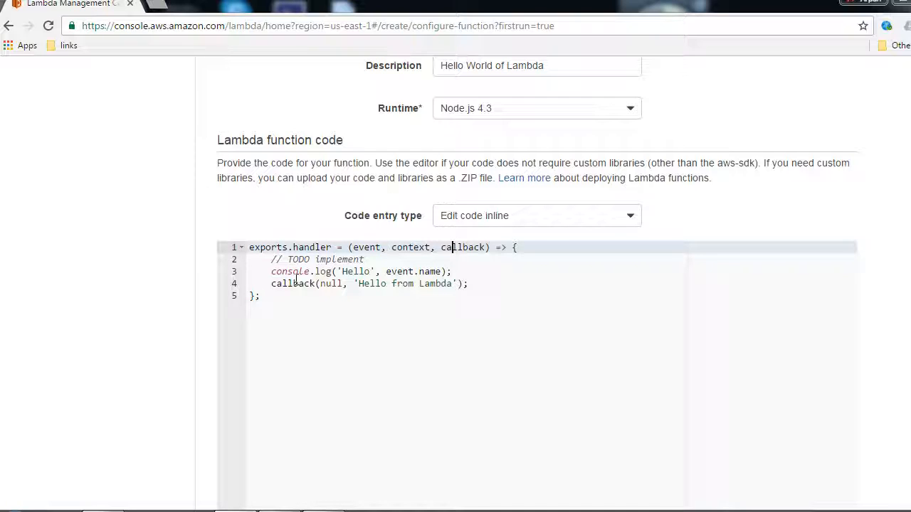
pyautogui.click(322, 284)
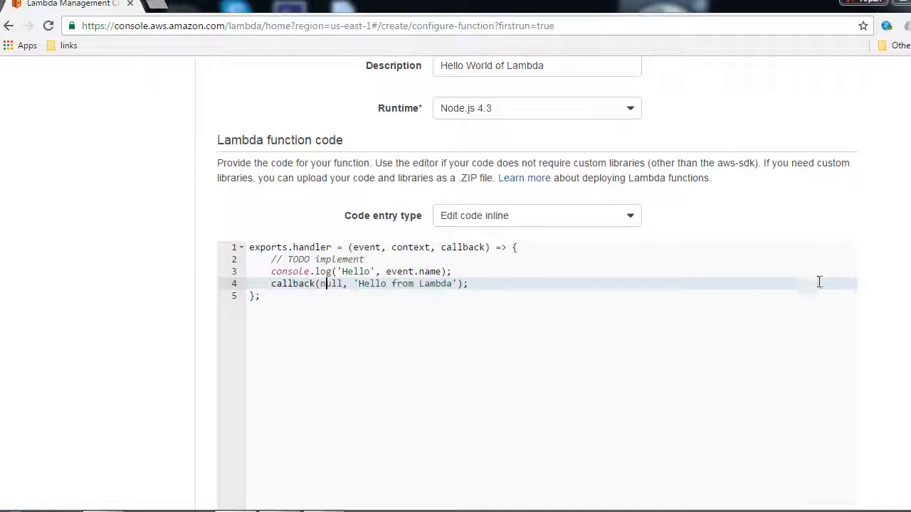
# Set the function's handler to exports.handler
pyautogui.scroll(-4, 537, 285)
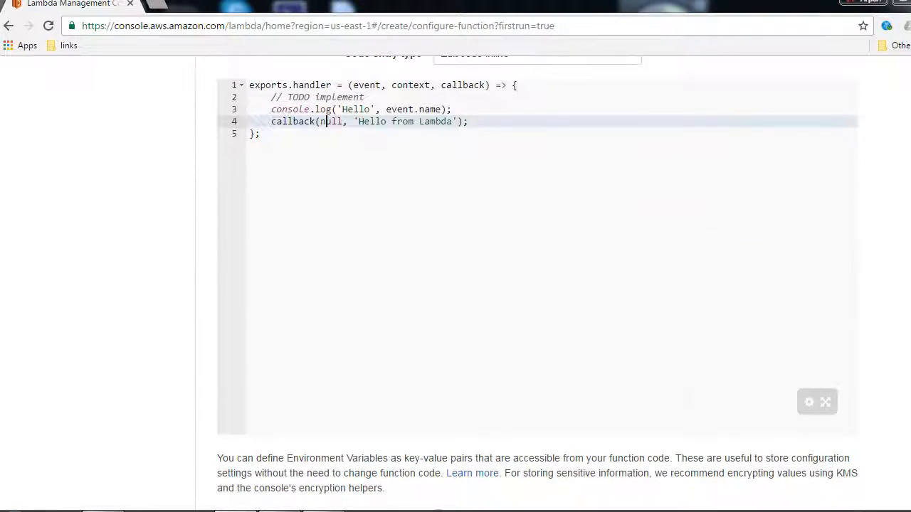
pyautogui.scroll(-5, 537, 285)
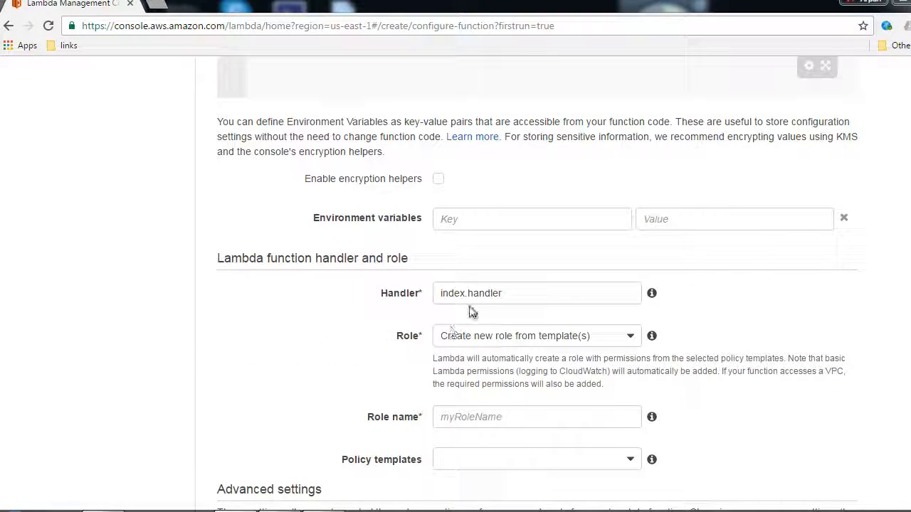
pyautogui.moveTo(465, 294); pyautogui.dragTo(426, 295)
pyautogui.write('ex')
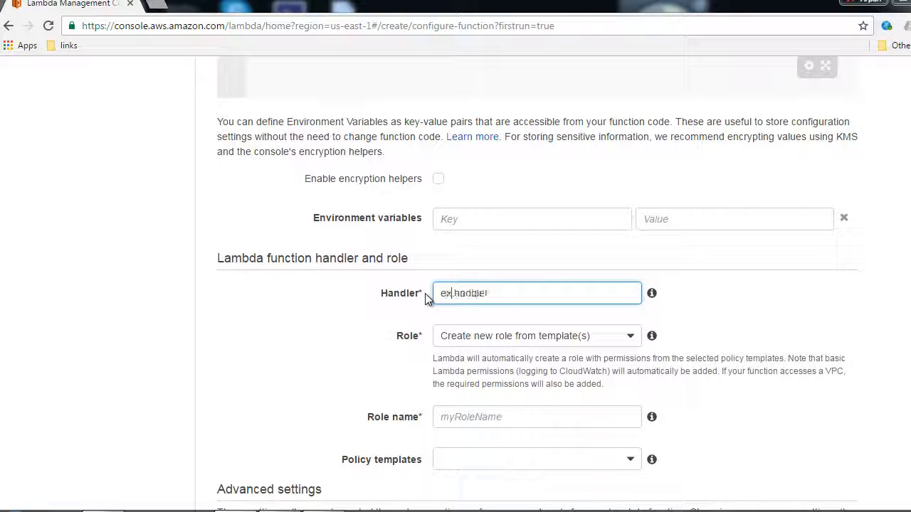
pyautogui.write('ports')
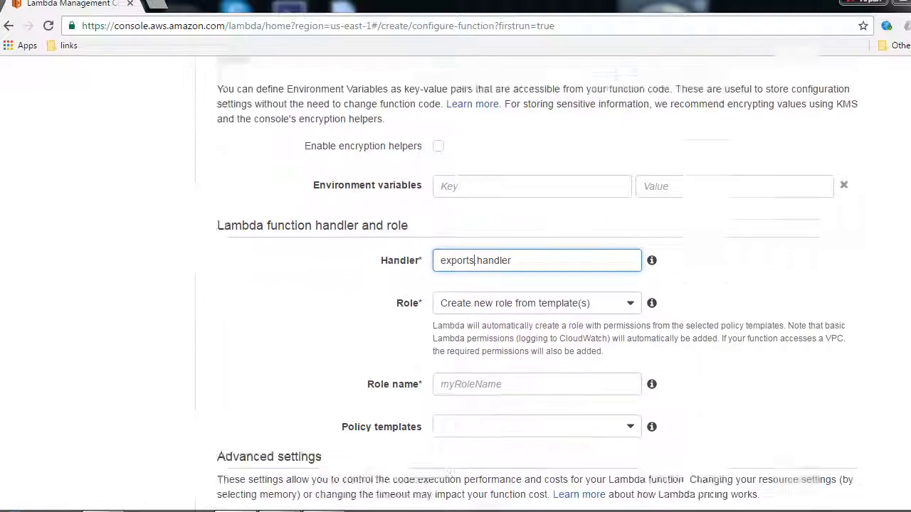
# Choose to create a custom role for the function and display the new IAM role's policy document
pyautogui.scroll(-2, 422, 225)
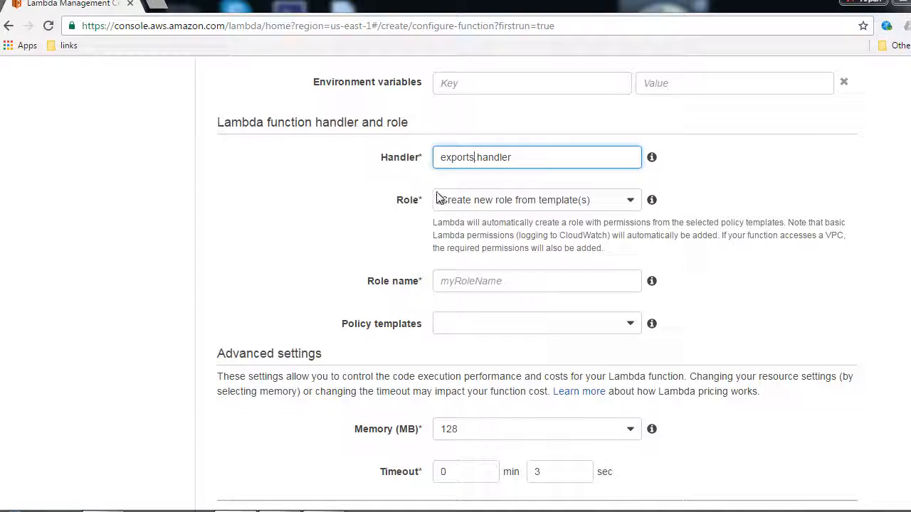
pyautogui.click(480, 206)
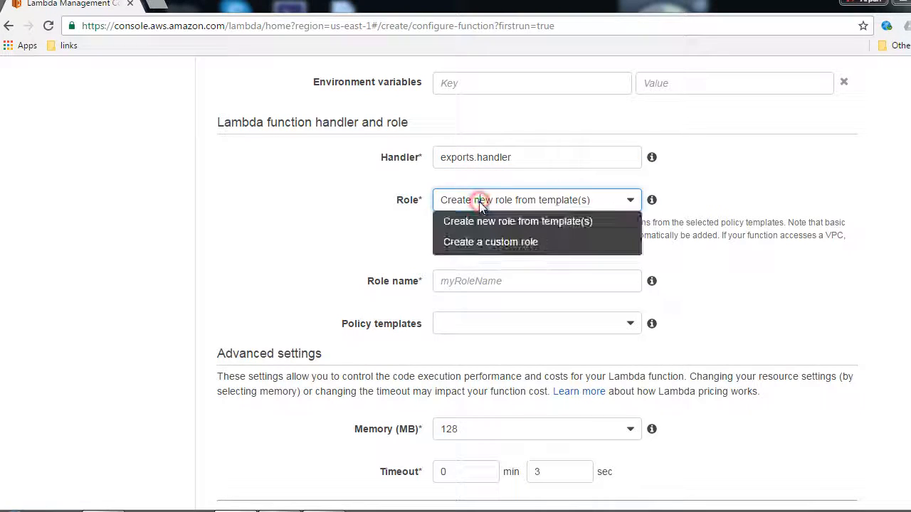
pyautogui.click(482, 243)
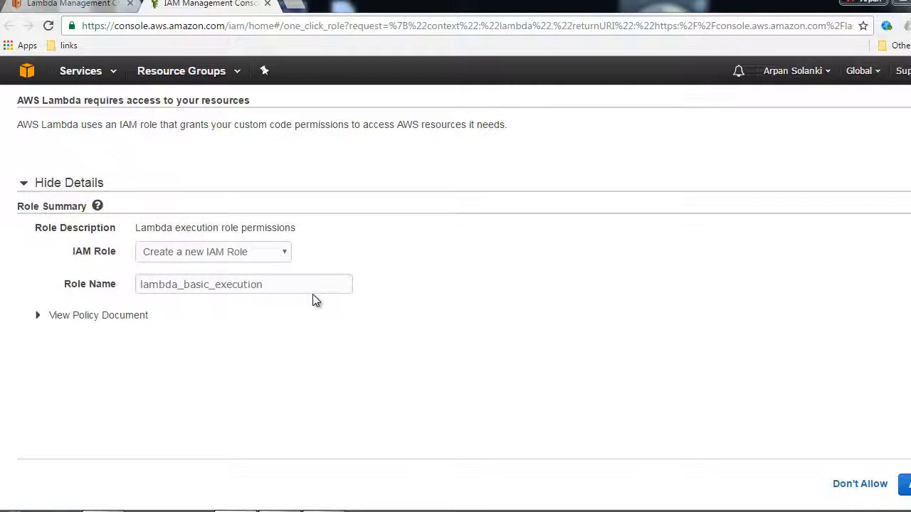
pyautogui.click(112, 317)
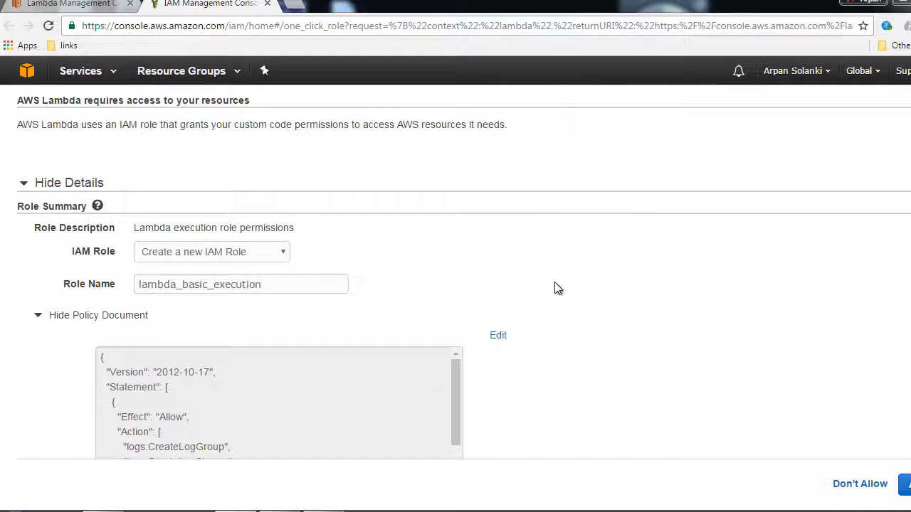
pyautogui.scroll(-1, 910, 318)
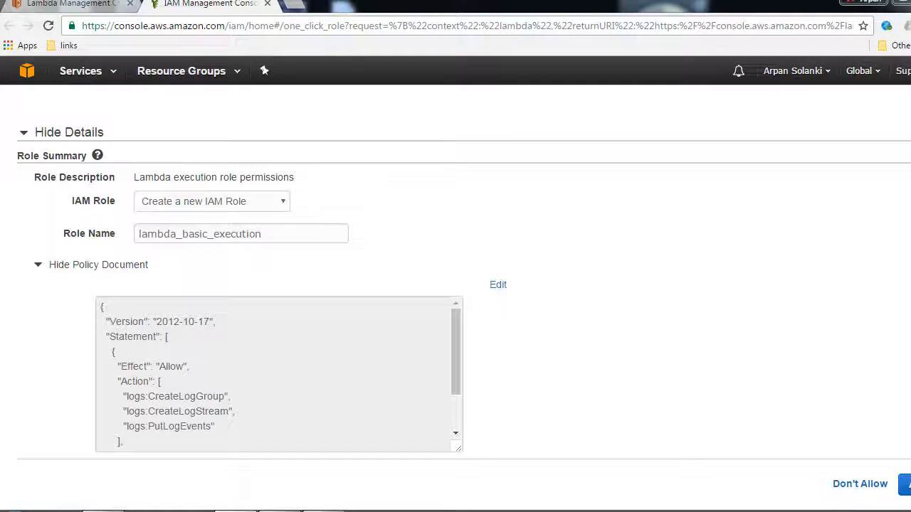
# Unlock the new IAM role's policy document for editing and read it through to its end
pyautogui.click(497, 286)
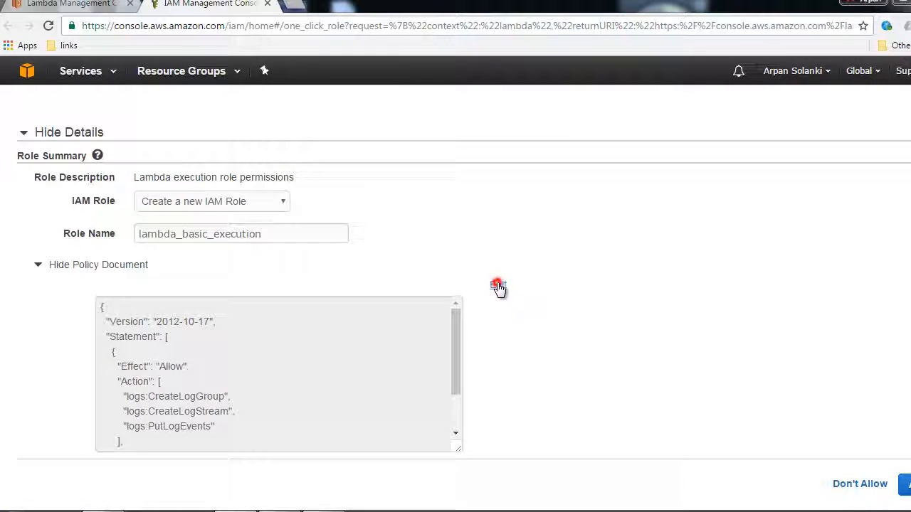
pyautogui.click(588, 320)
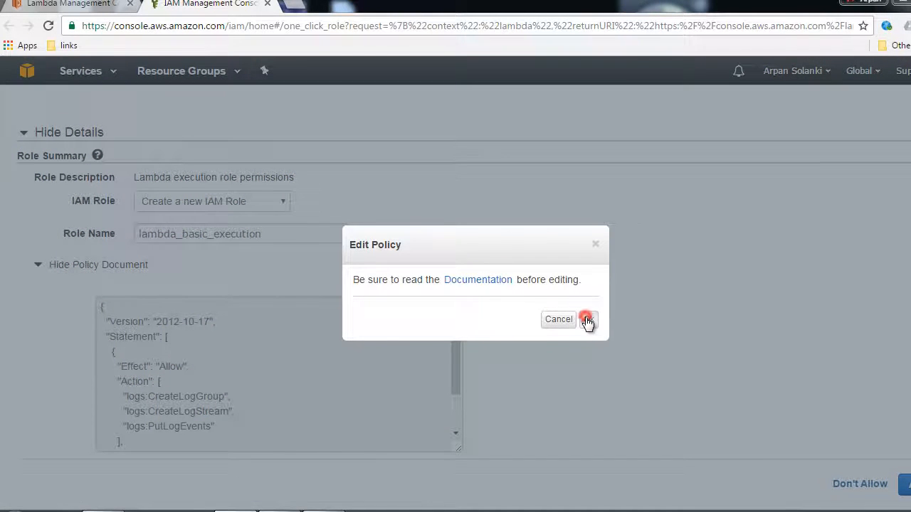
pyautogui.click(264, 379)
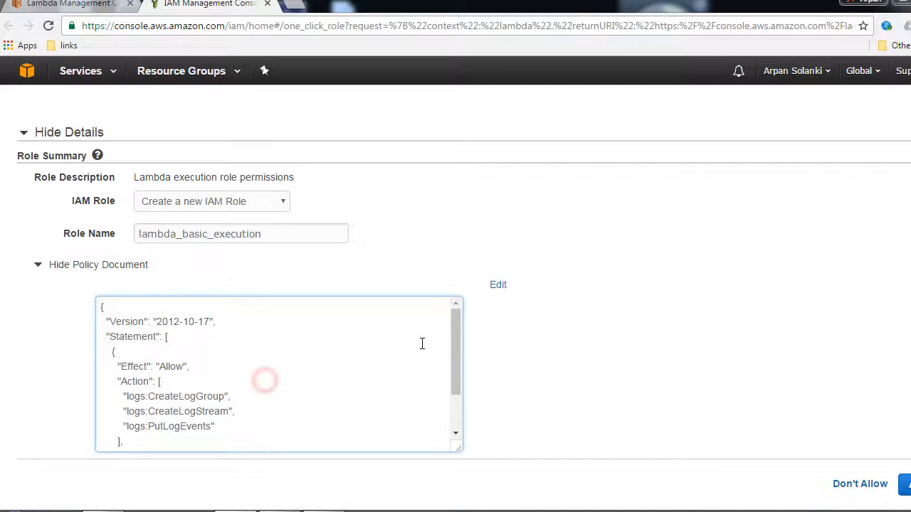
pyautogui.moveTo(453, 344); pyautogui.dragTo(454, 421)
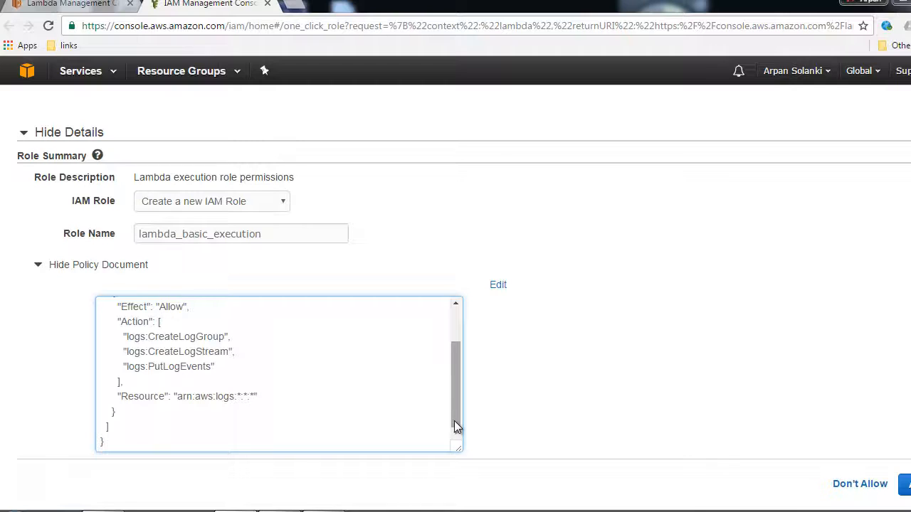
# Delete the entire text of the policy document and allow the lambda_basic_execution role
pyautogui.click(257, 385)
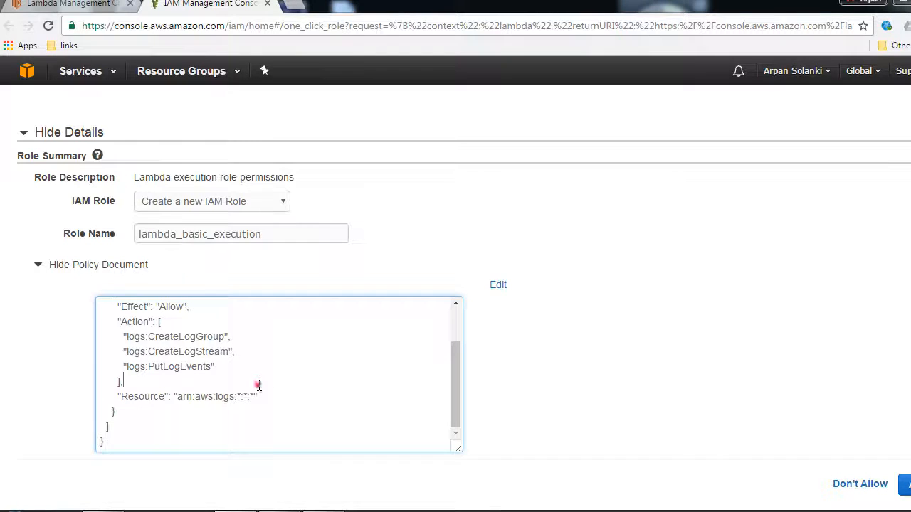
pyautogui.hotkey('ctrl', 'a')
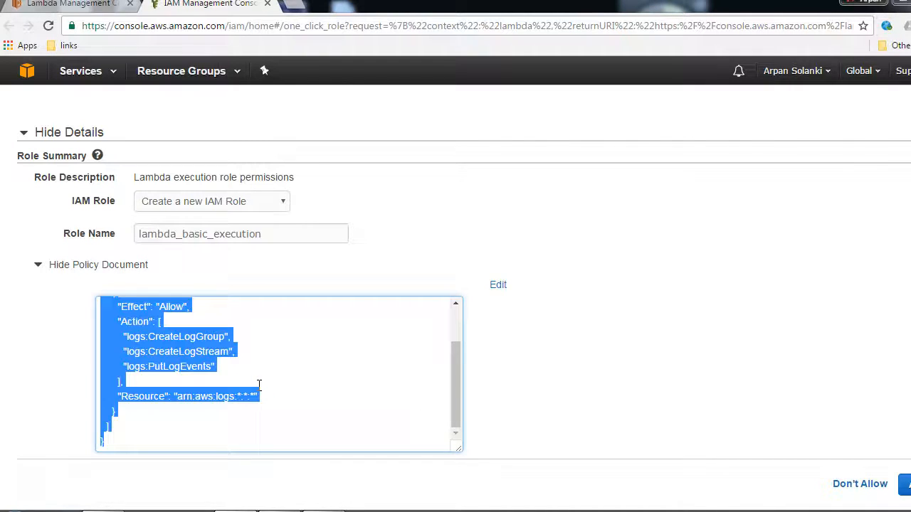
pyautogui.press('BackSpace')
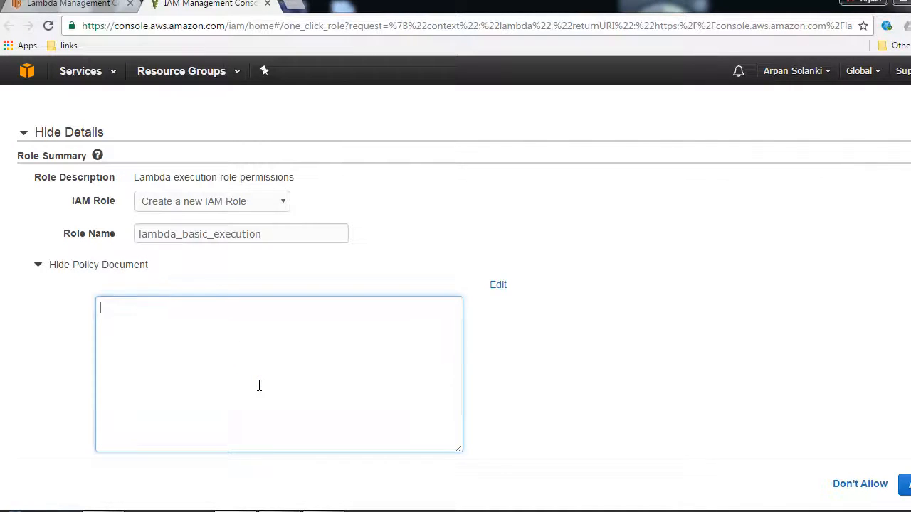
pyautogui.click(905, 484)
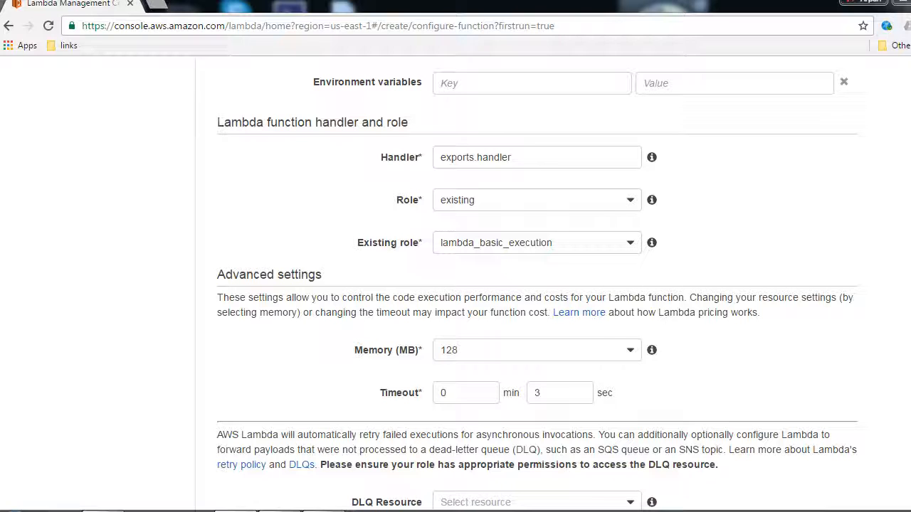
# Examine the available memory sizes in the function's advanced settings without choosing another one
pyautogui.scroll(-1, 539, 284)
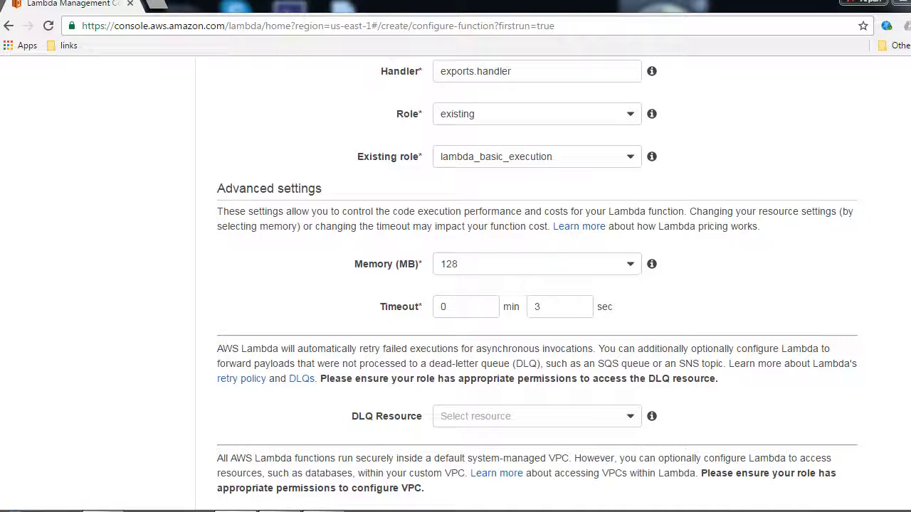
pyautogui.click(628, 267)
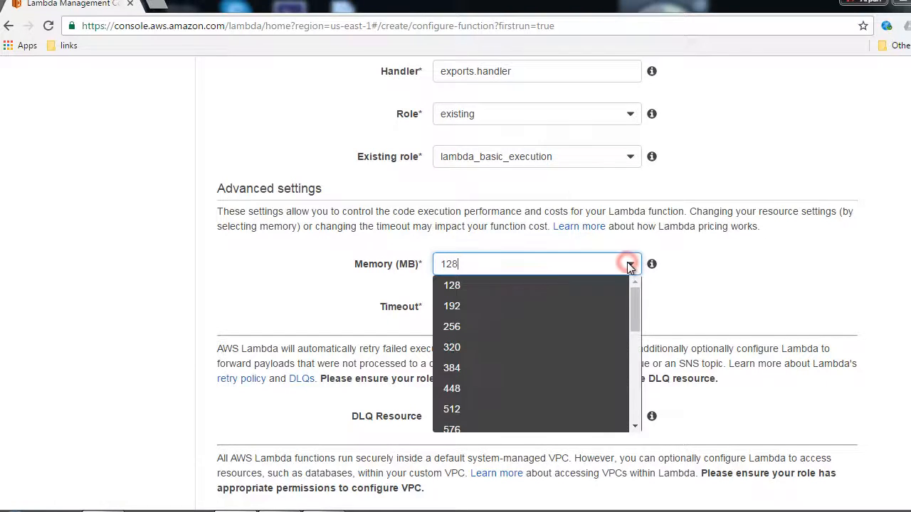
pyautogui.moveTo(632, 300); pyautogui.dragTo(638, 277)
pyautogui.click(733, 286)
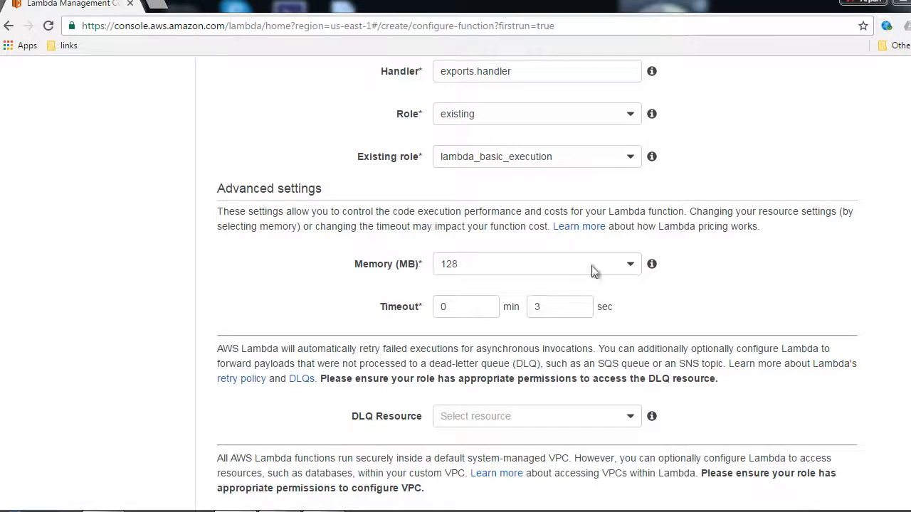
# Try a timeout of 5 min 0 sec for the function
pyautogui.click(556, 307)
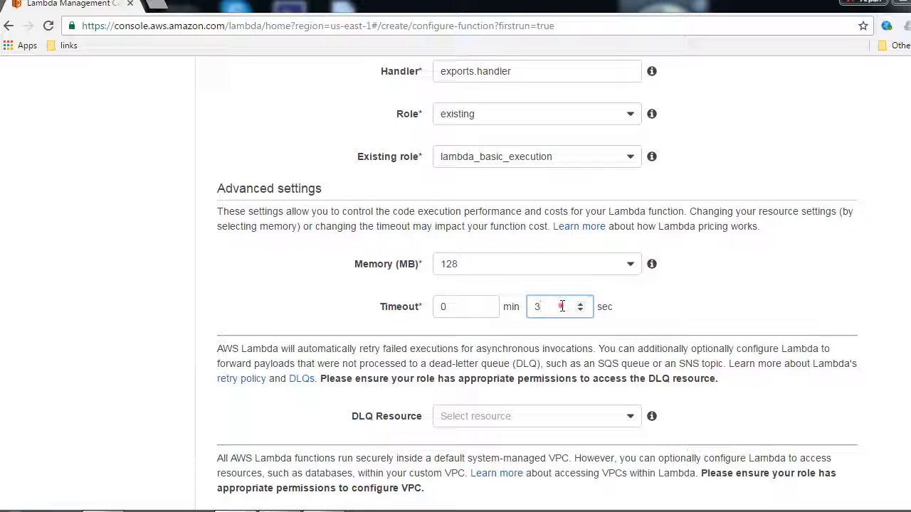
pyautogui.moveTo(561, 306); pyautogui.dragTo(535, 305)
pyautogui.write('1')
pyautogui.click(443, 306)
pyautogui.click(575, 306)
pyautogui.click(580, 304)
pyautogui.click(580, 303)
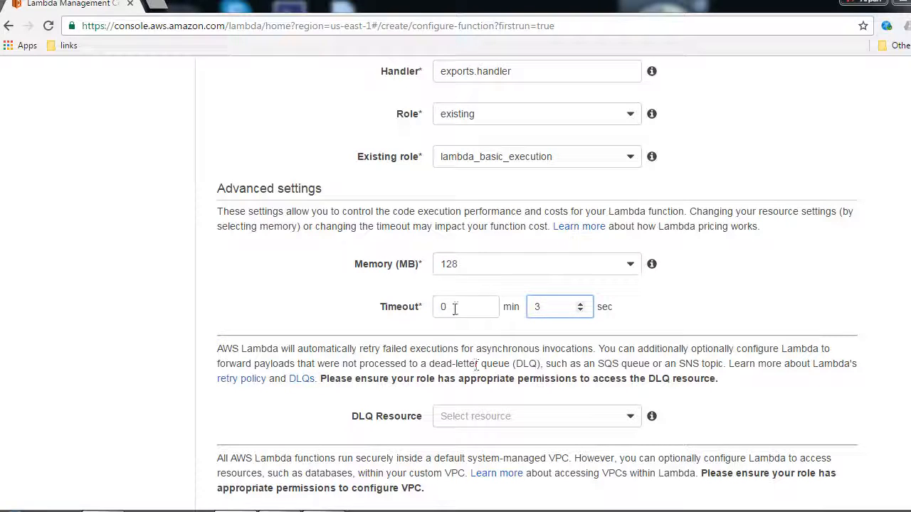
pyautogui.moveTo(466, 309); pyautogui.dragTo(435, 317)
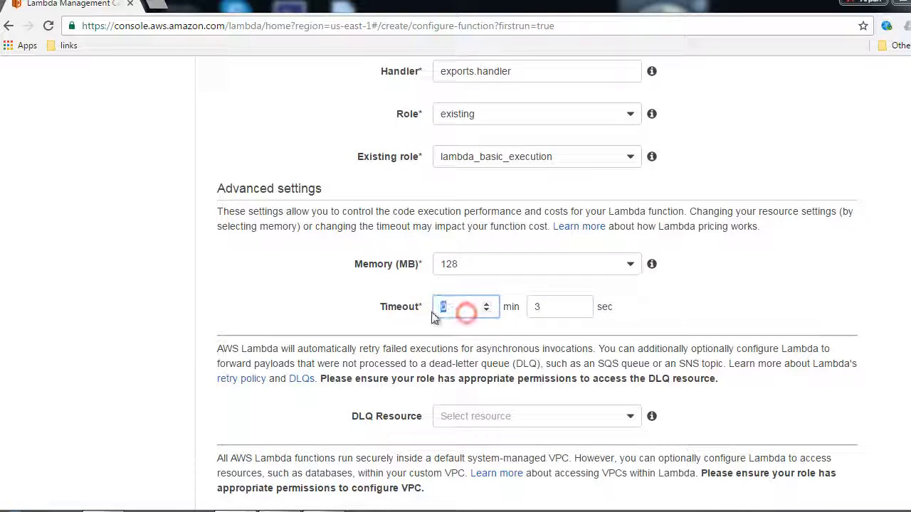
pyautogui.write('5')
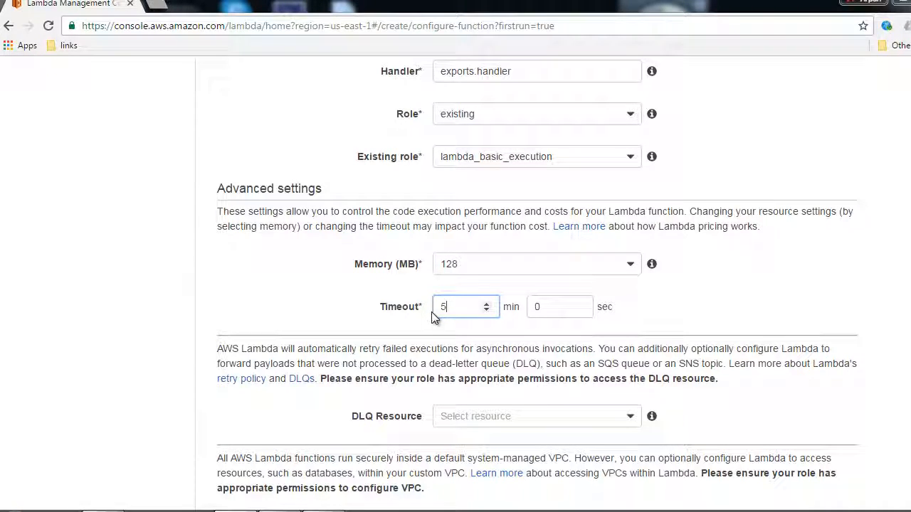
# Set the function's timeout to 0 min 3 sec
pyautogui.click(544, 308)
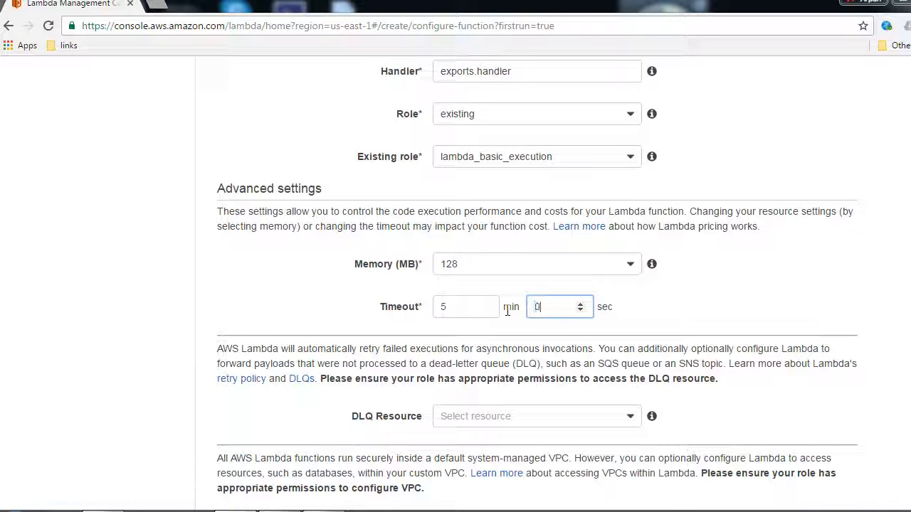
pyautogui.doubleClick(446, 307)
pyautogui.write('0')
pyautogui.press('Tab')
pyautogui.write('3')
pyautogui.click(862, 306)
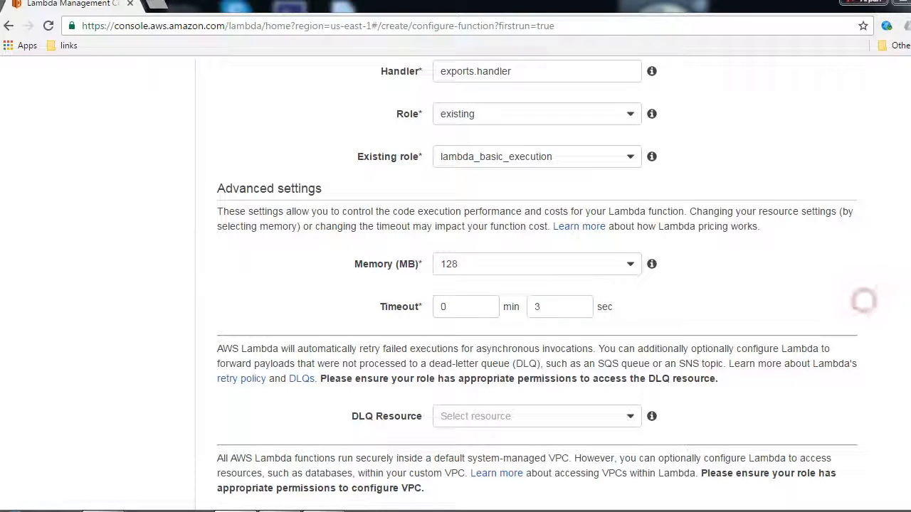
# Keep No VPC for the function and continue to the review page
pyautogui.scroll(-3, 853, 307)
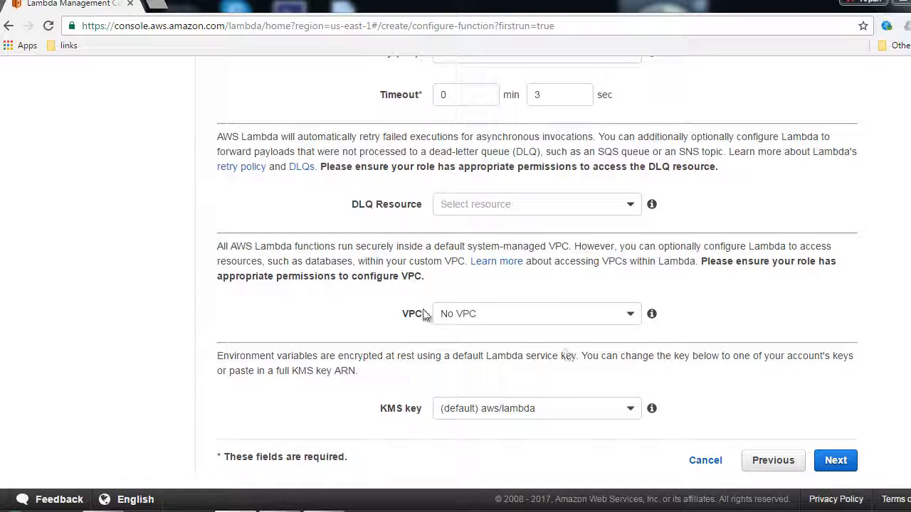
pyautogui.click(506, 317)
pyautogui.click(505, 318)
pyautogui.click(834, 466)
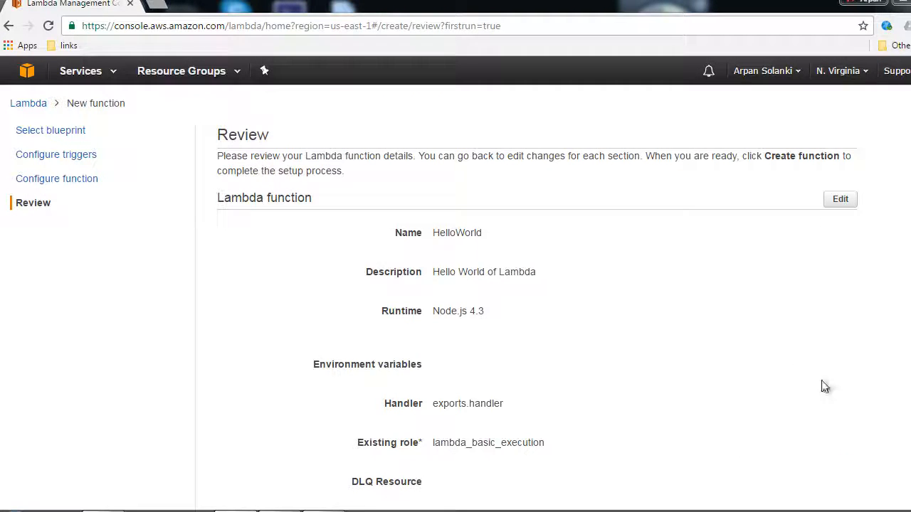
# Review the HelloWorld function's details and create the function
pyautogui.scroll(-3, 455, 284)
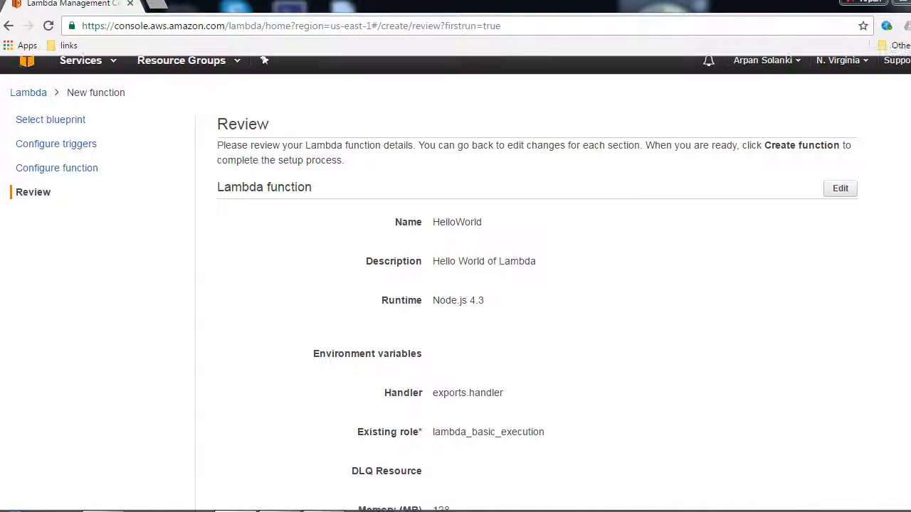
pyautogui.scroll(1, 455, 284)
pyautogui.scroll(-1, 456, 285)
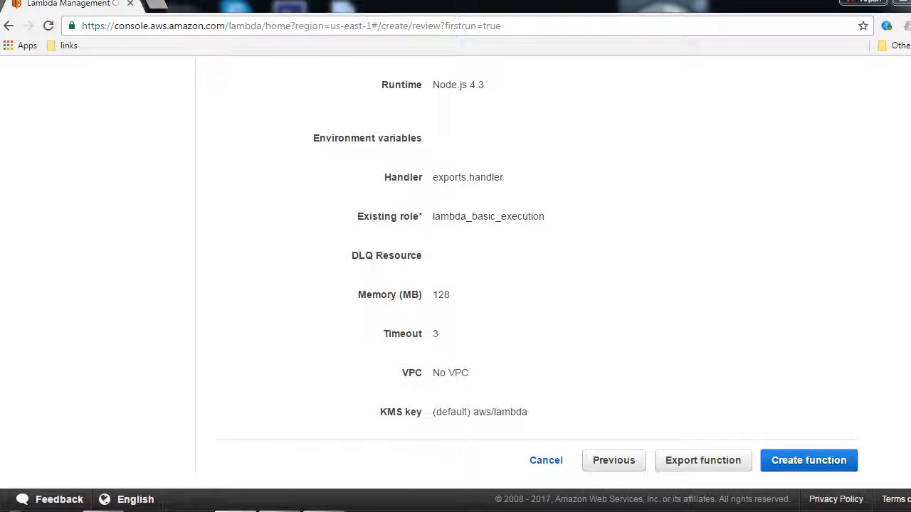
pyautogui.click(781, 465)
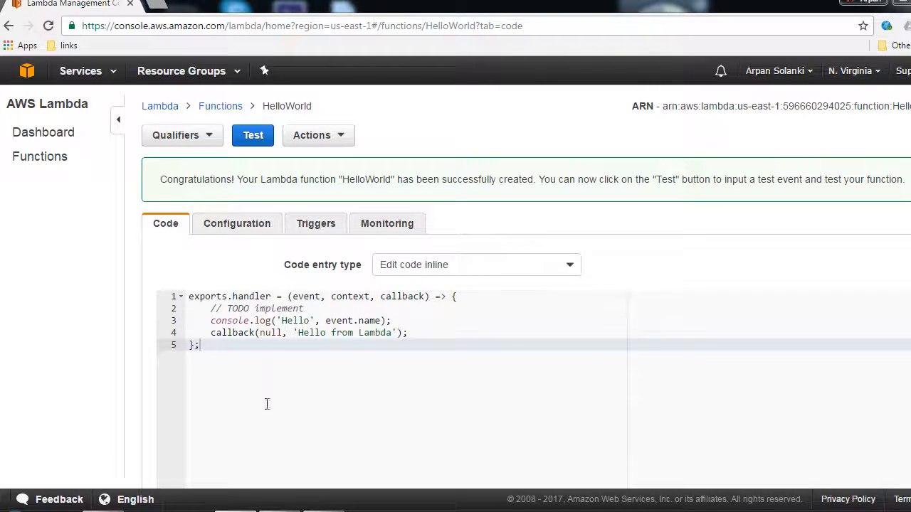
# Select HelloWorld in the list of functions and start testing it to bring up its test event
pyautogui.click(214, 113)
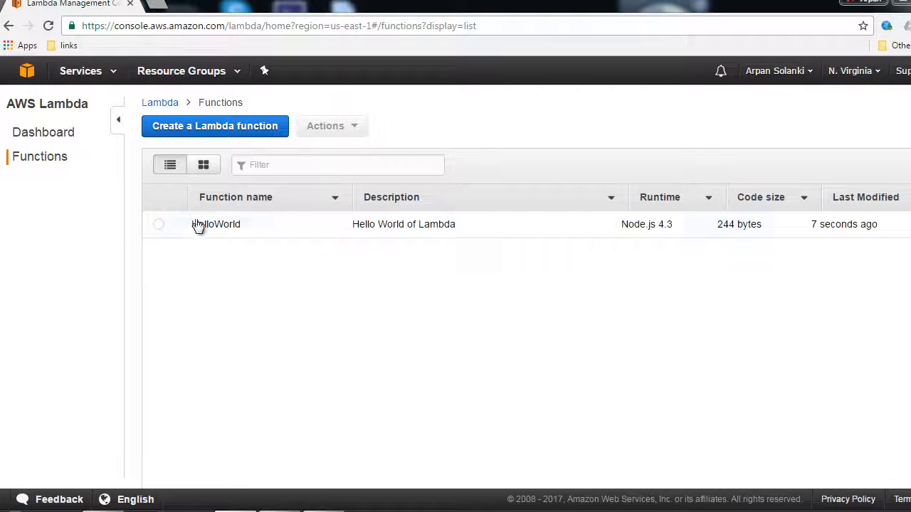
pyautogui.click(157, 225)
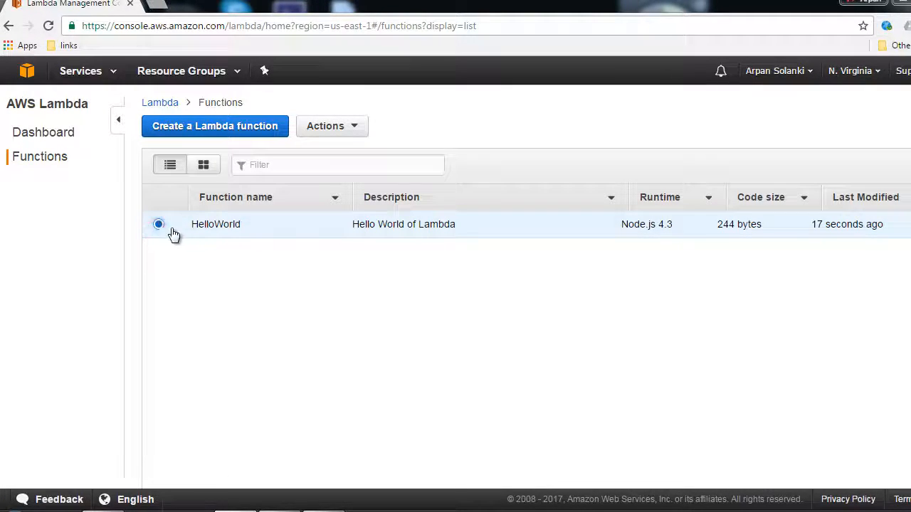
pyautogui.click(325, 135)
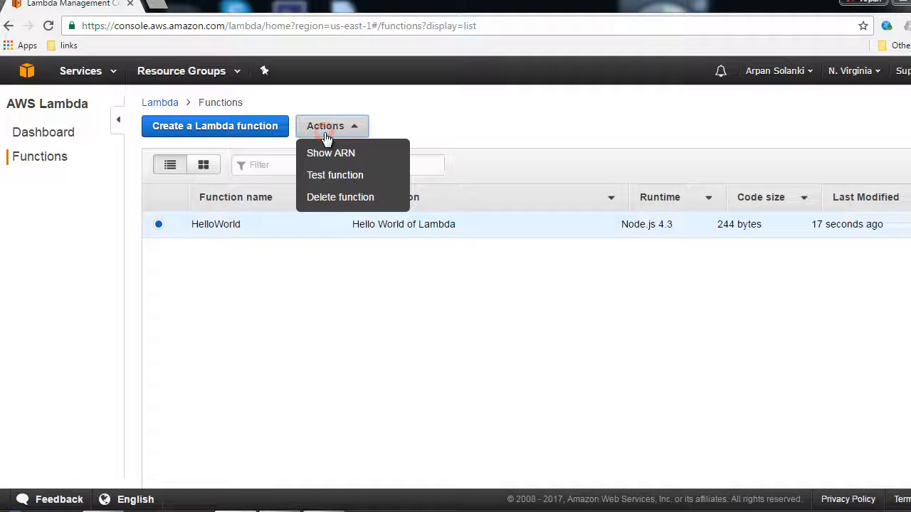
pyautogui.click(335, 178)
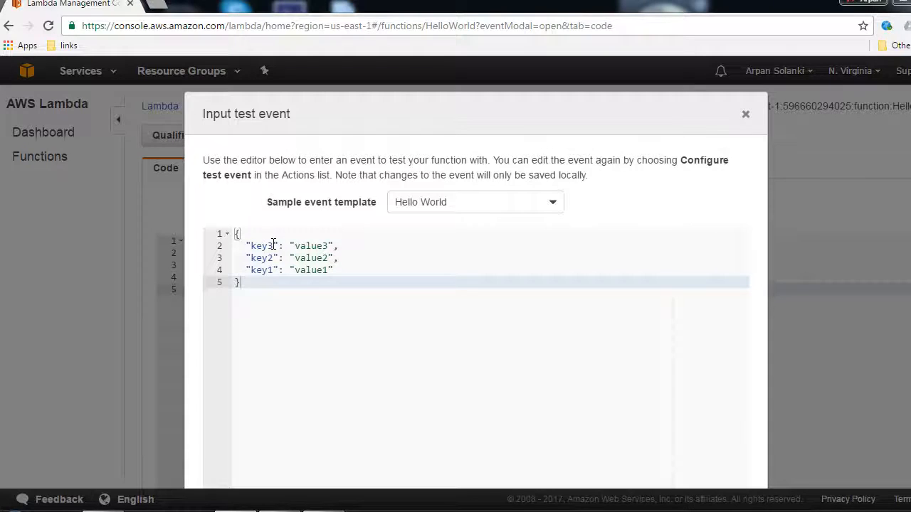
# Reduce the Hello World sample event to one entry with the key name and a person's first name as value, without a trailing comma
pyautogui.moveTo(272, 244); pyautogui.dragTo(250, 246)
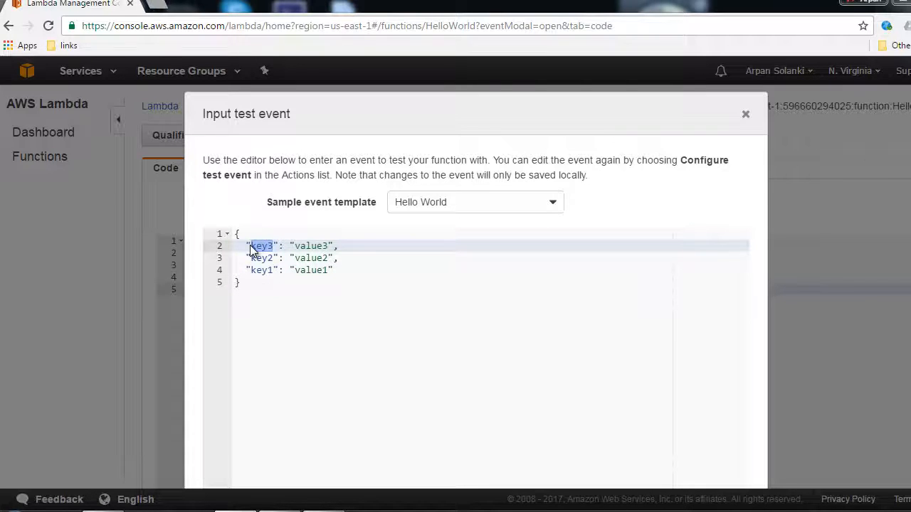
pyautogui.write('name')
pyautogui.doubleClick(311, 245)
pyautogui.write('Arpan')
pyautogui.moveTo(334, 272); pyautogui.dragTo(244, 258)
pyautogui.press('BackSpace')
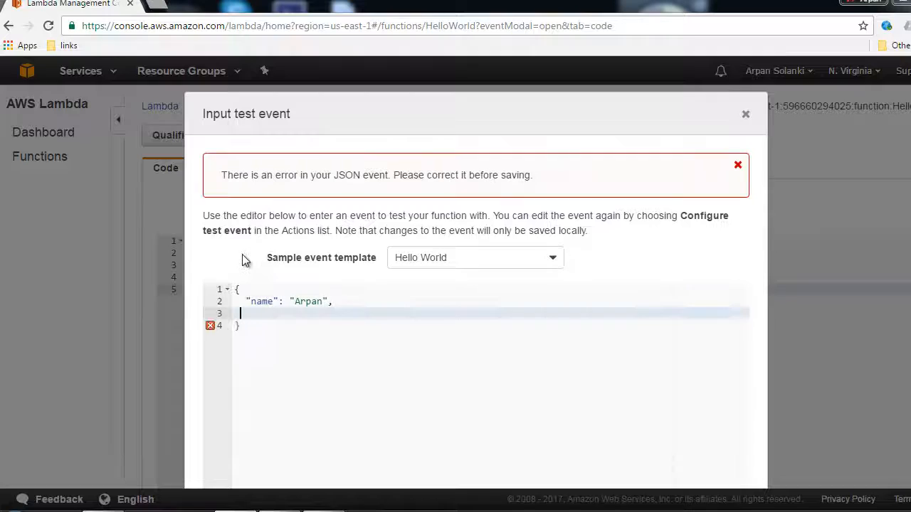
pyautogui.click(365, 302)
pyautogui.press('BackSpace')
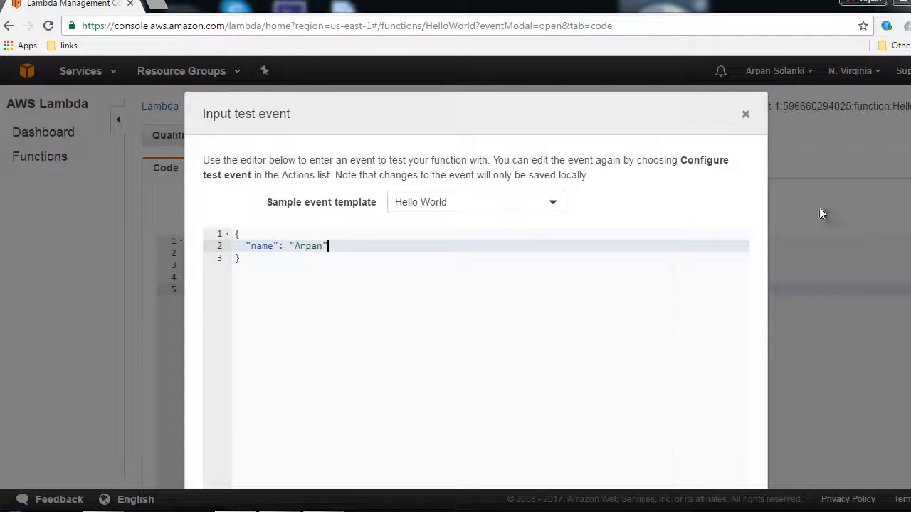
# Save the test event and run the HelloWorld function with it
pyautogui.scroll(-1, 821, 211)
pyautogui.scroll(-1, 476, 284)
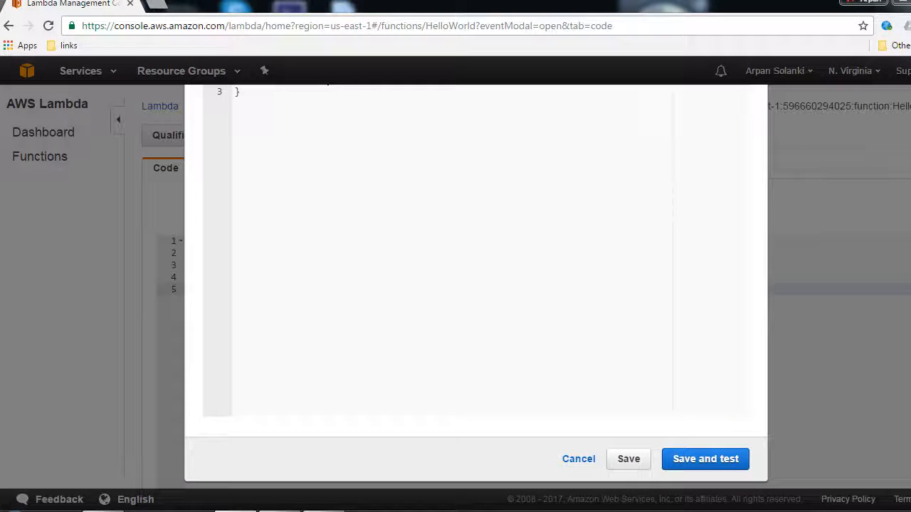
pyautogui.click(701, 458)
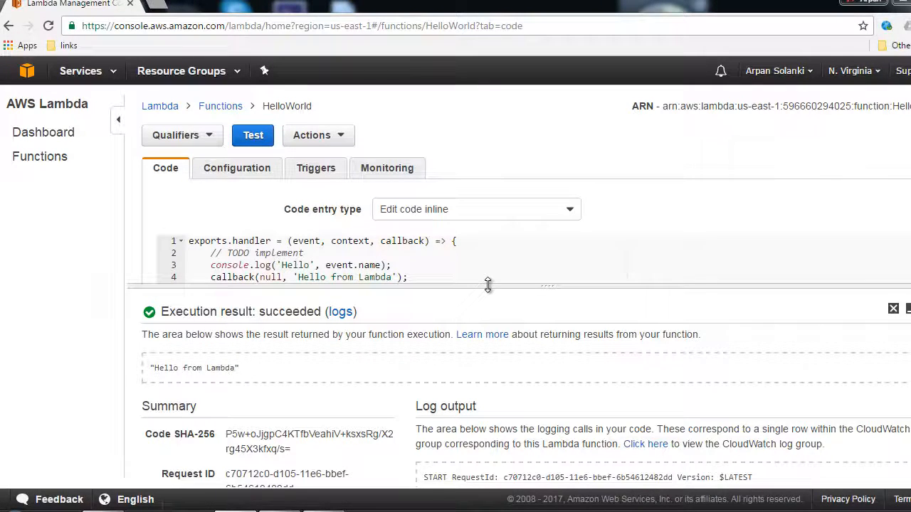
# Enlarge the code area above the execution result and examine the returned value, summary and log output
pyautogui.moveTo(487, 286); pyautogui.dragTo(483, 333)
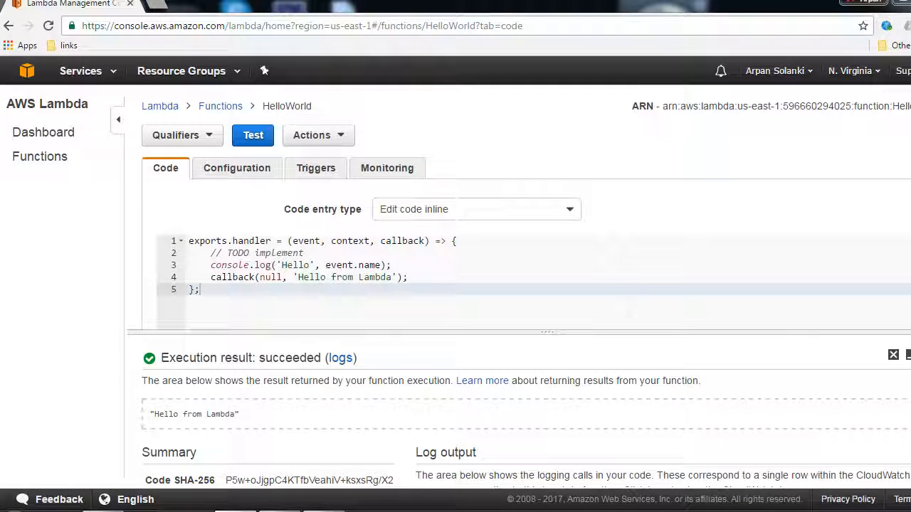
pyautogui.scroll(-3, 498, 399)
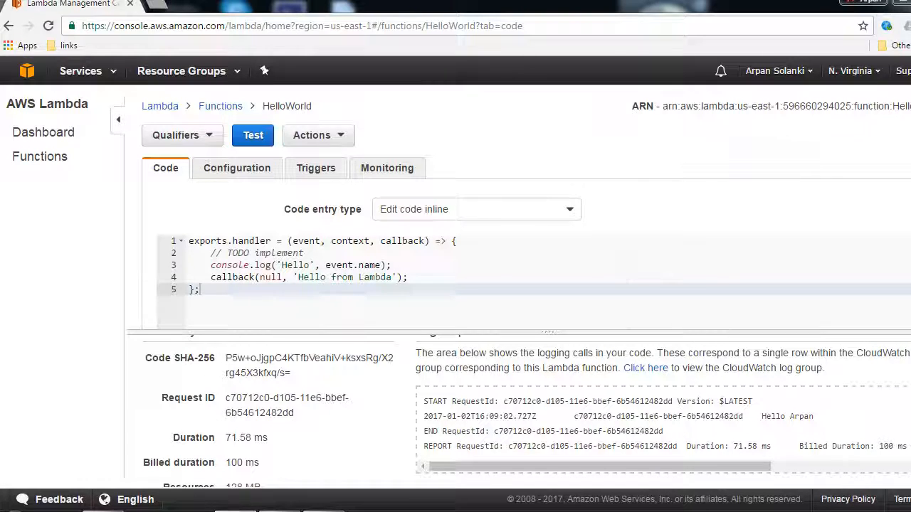
pyautogui.scroll(3, 526, 412)
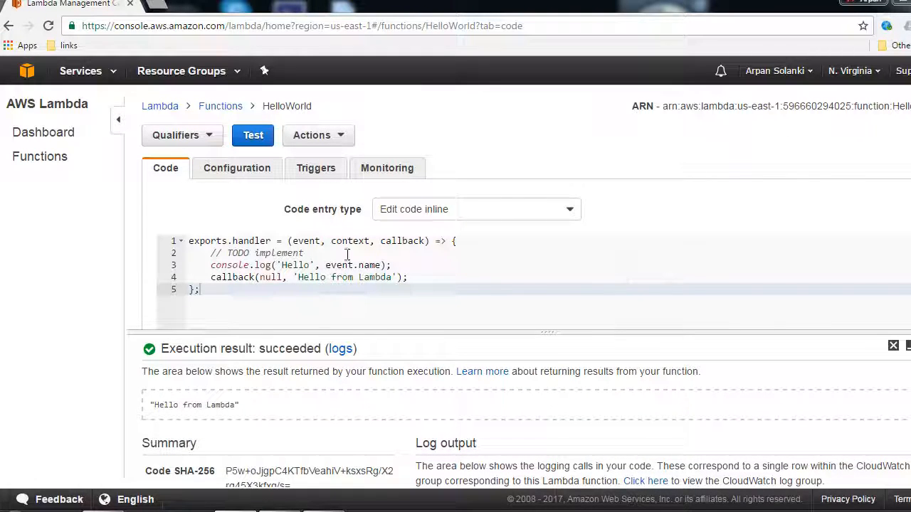